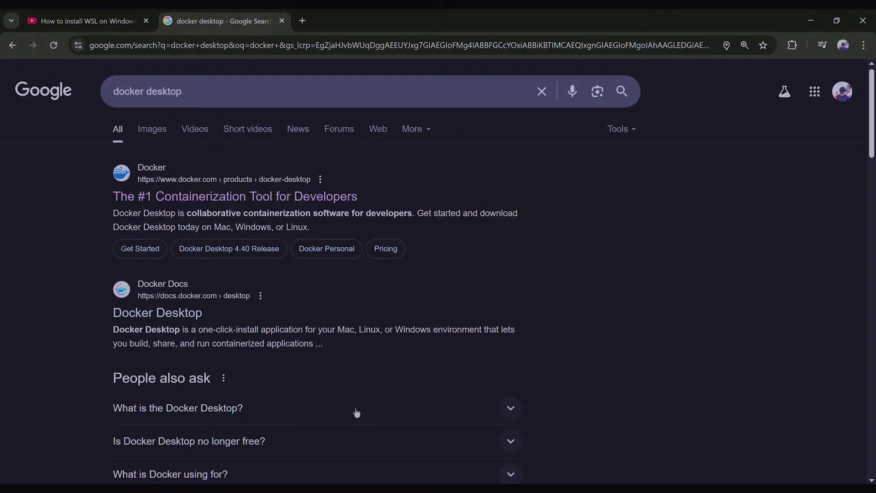
click(82, 21)
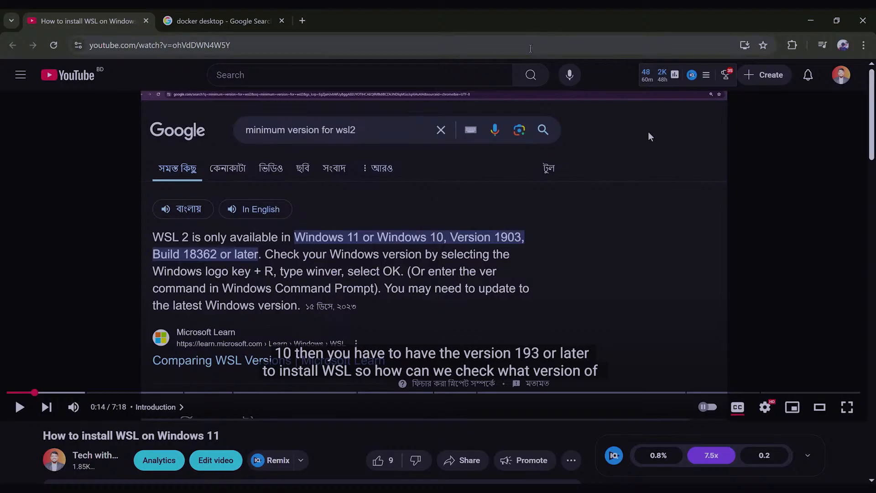
click(223, 22)
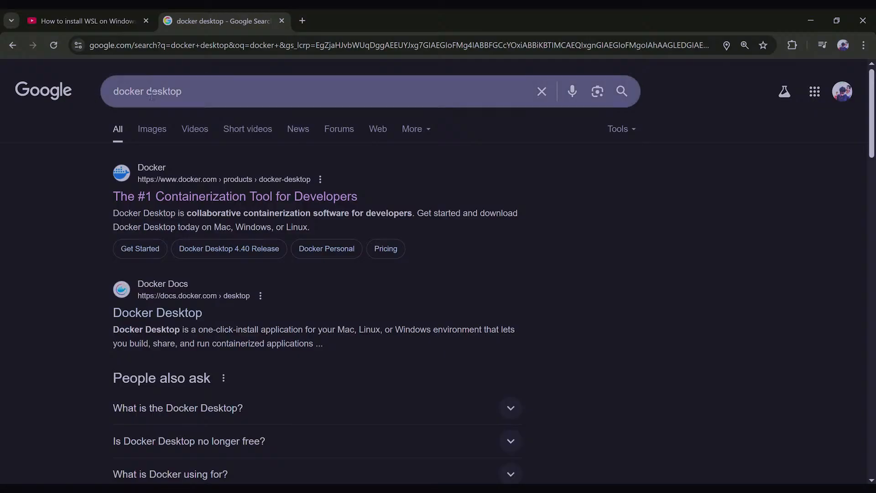
Open a Command Prompt and list the installed WSL distributions with wsl --list --verbose
key(super+r)
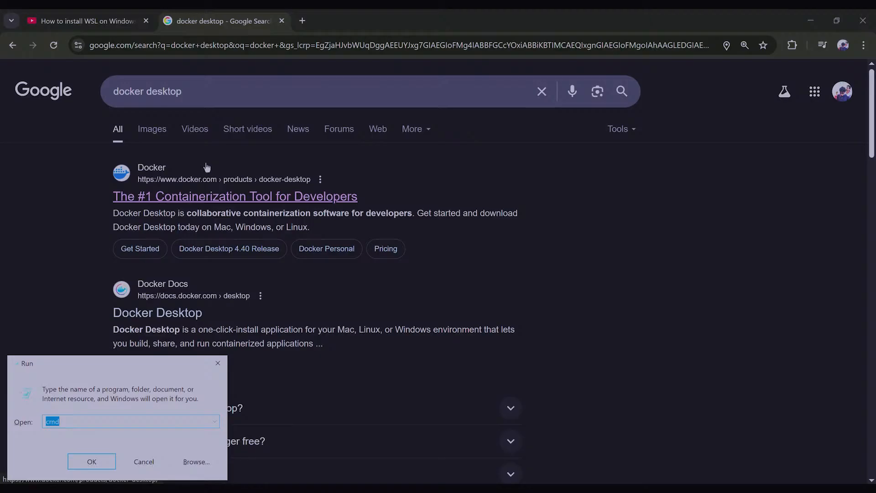
key(Return)
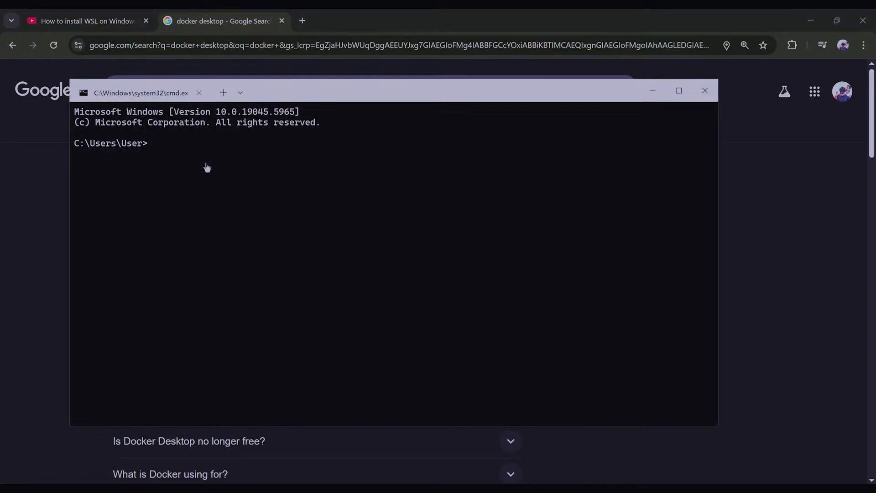
text(wsl)
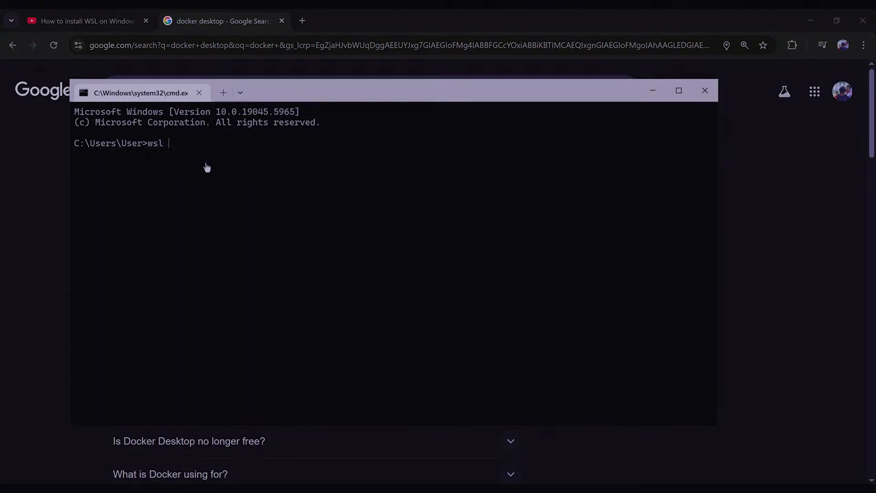
text( --list --verbose)
key(Return)
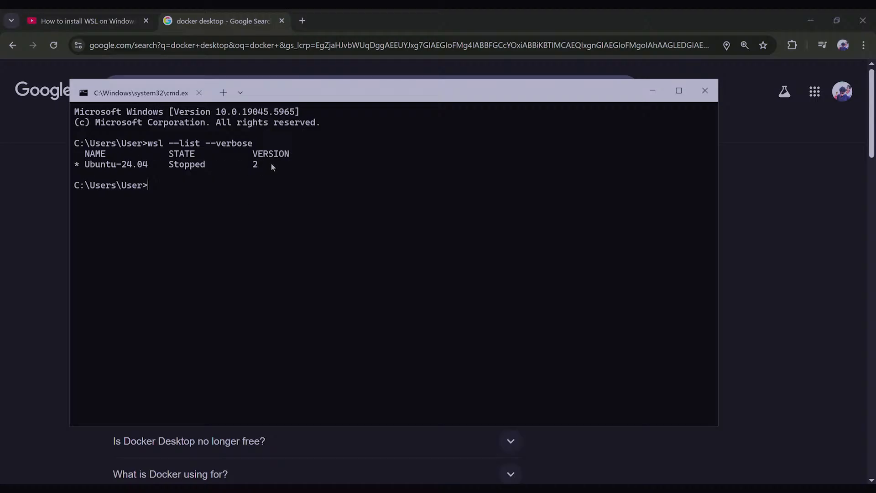
Go from the Docker search result through Docker Docs to the install page for Docker Desktop for Windows
click(217, 21)
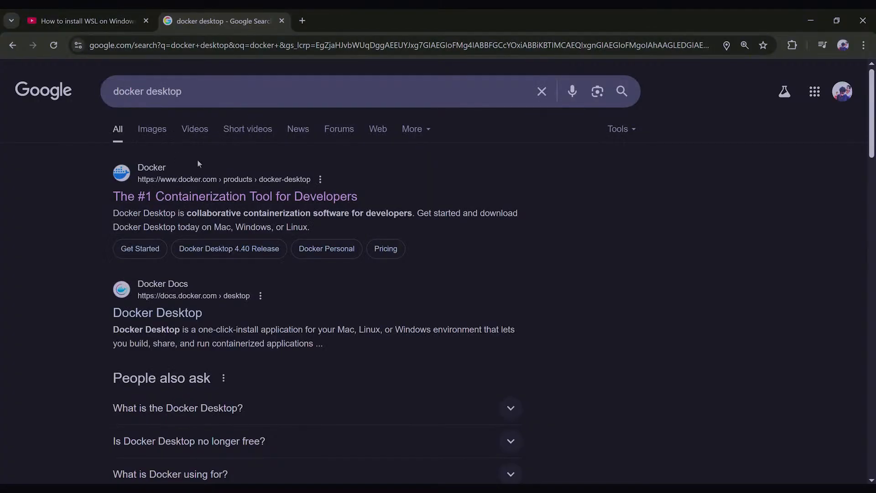
click(233, 197)
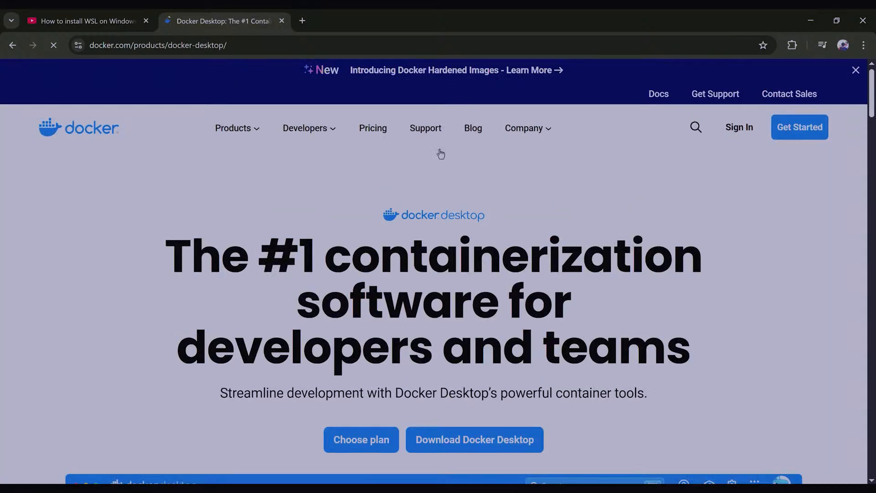
click(658, 94)
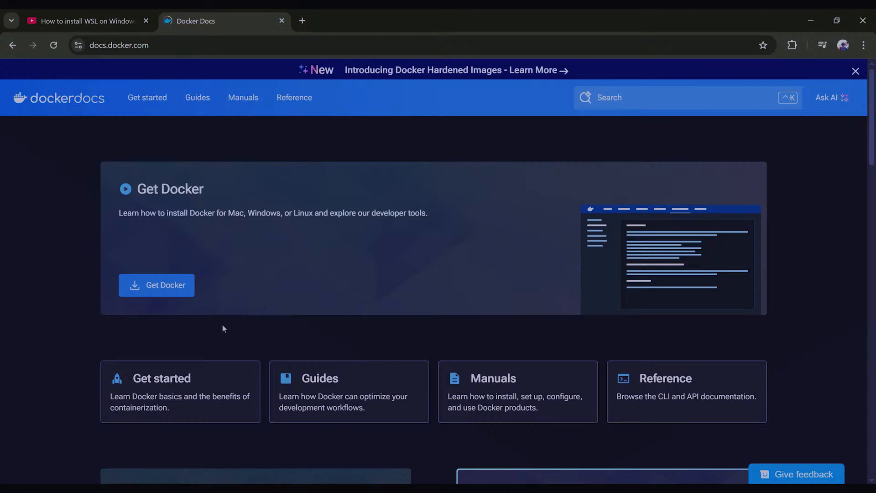
click(173, 285)
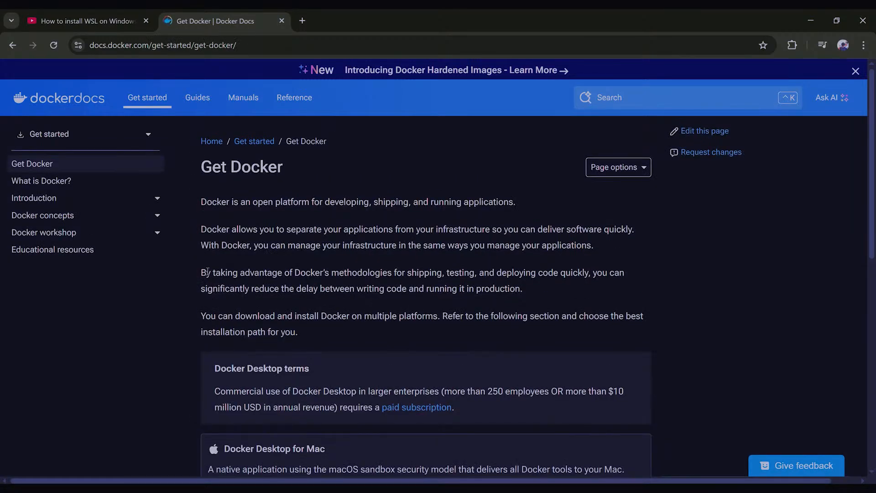
scroll(301, 290, down, 5)
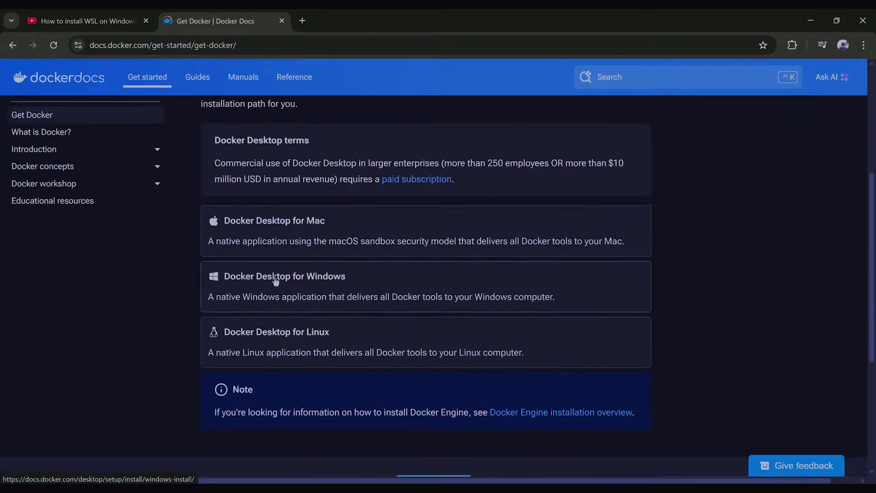
click(275, 280)
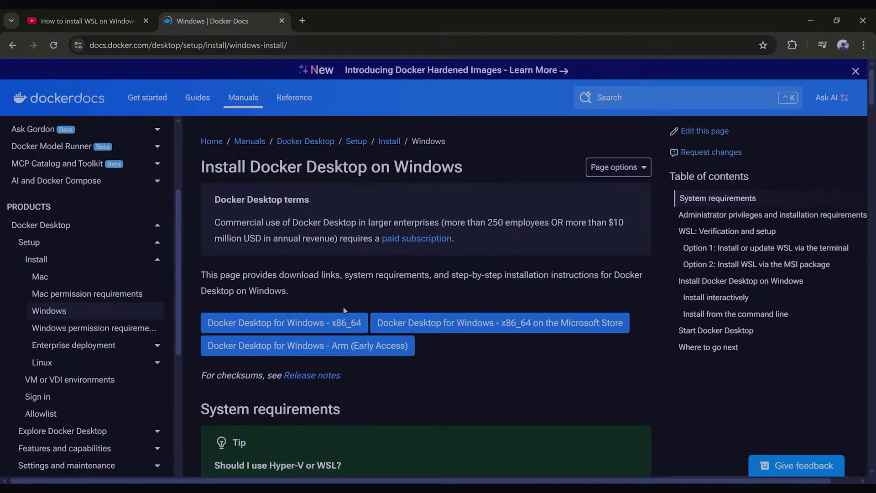
Download the Docker Desktop for Windows x86_64 installer to the Downloads folder and show the file in File Explorer
click(309, 323)
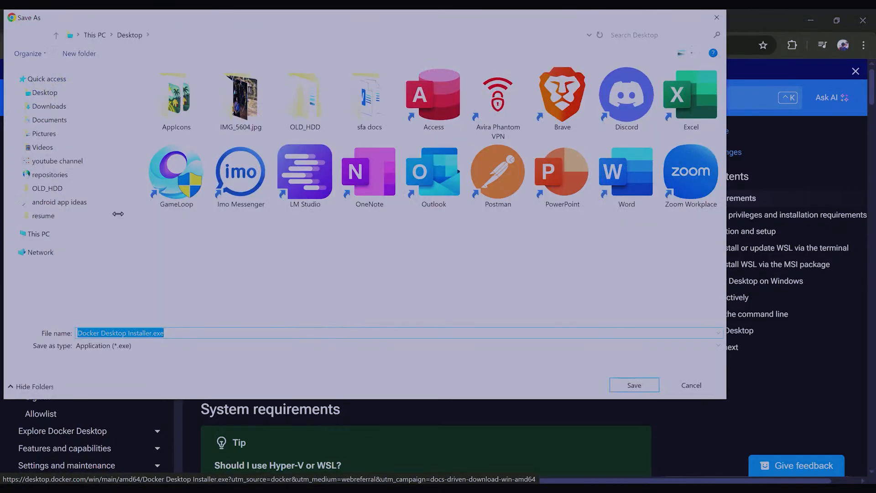
click(49, 106)
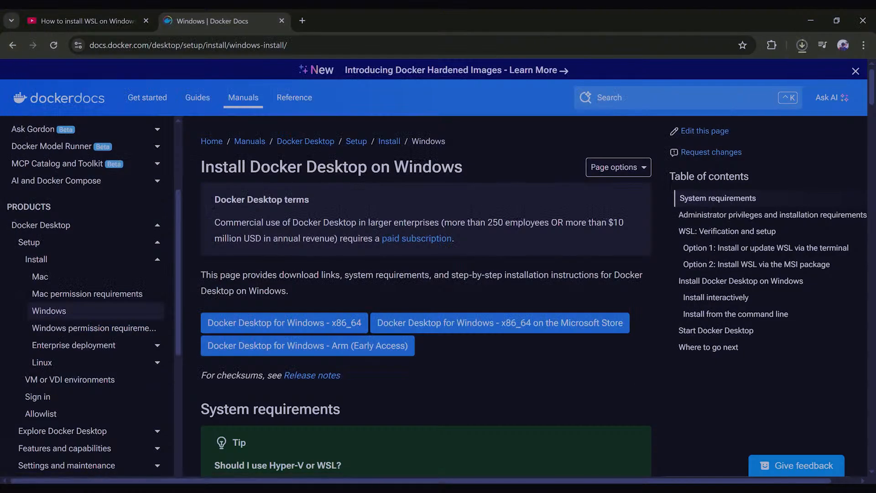
click(802, 46)
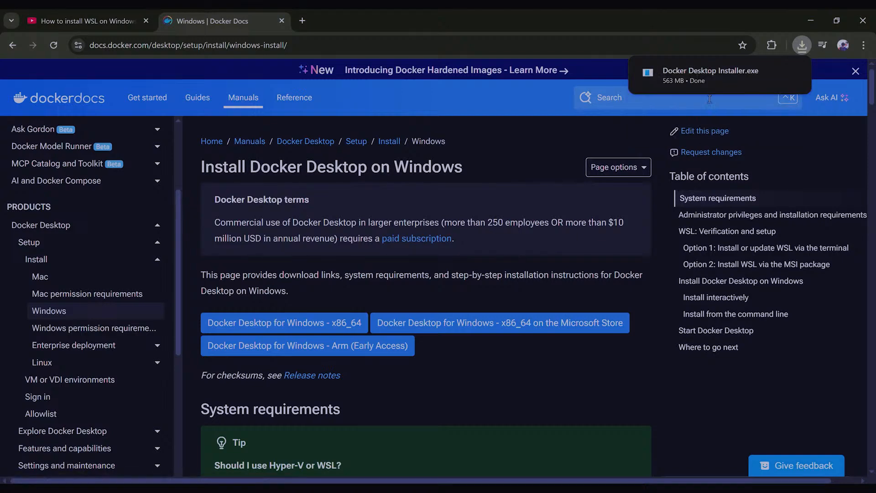
click(771, 71)
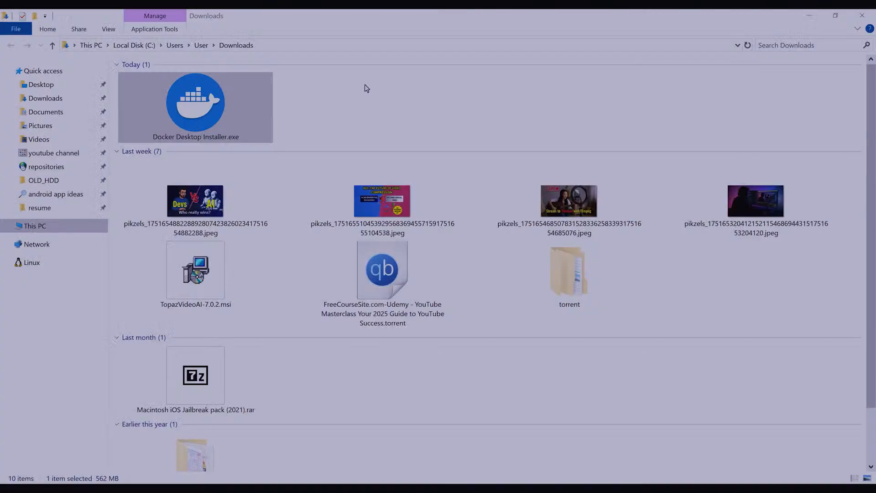
Run Docker Desktop Installer.exe with WSL 2 and the desktop shortcut enabled, and close the installer once it completes
double_click(196, 103)
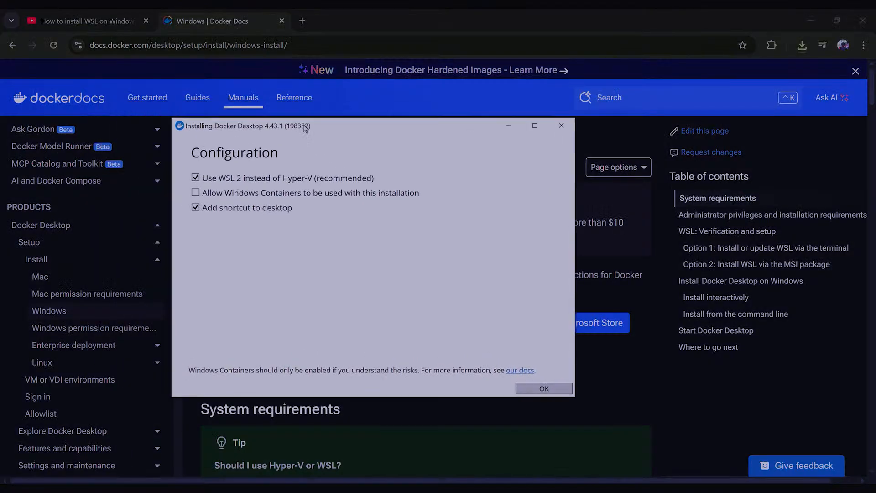
drag(303, 126, 327, 131)
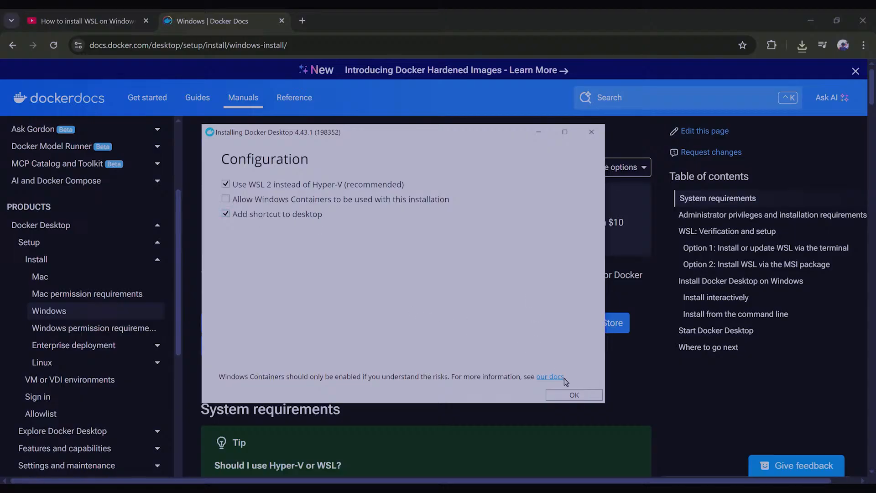
click(570, 396)
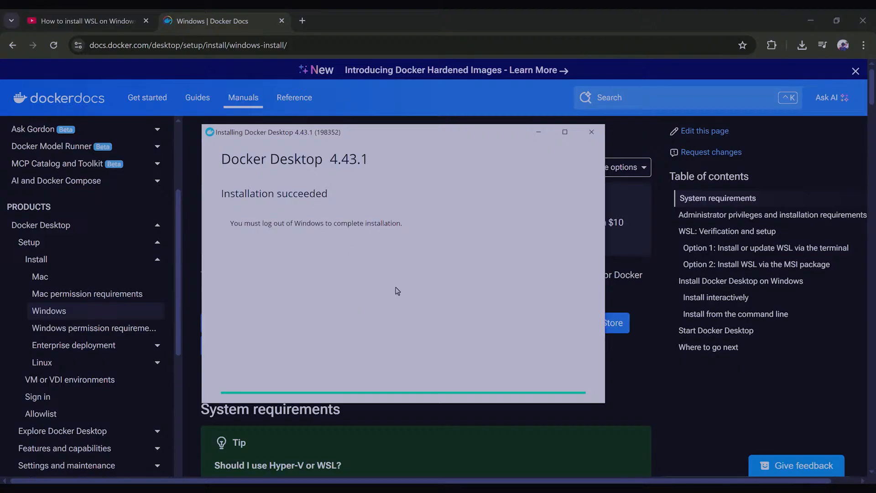
click(591, 132)
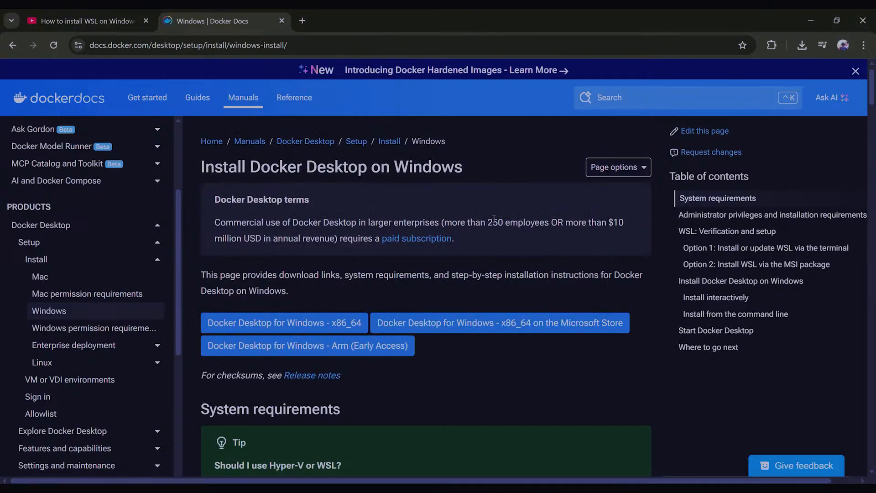
Launch Docker Desktop and accept the Docker Subscription Service Agreement
key(super)
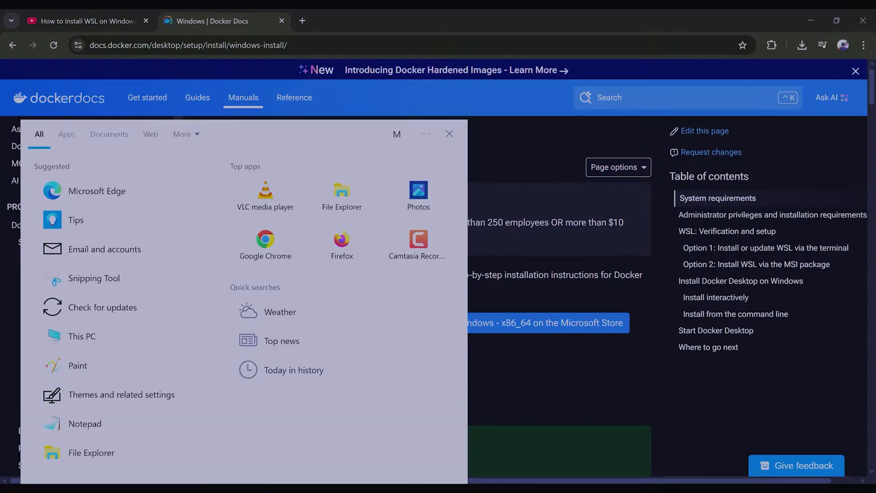
text(docker)
key(Return)
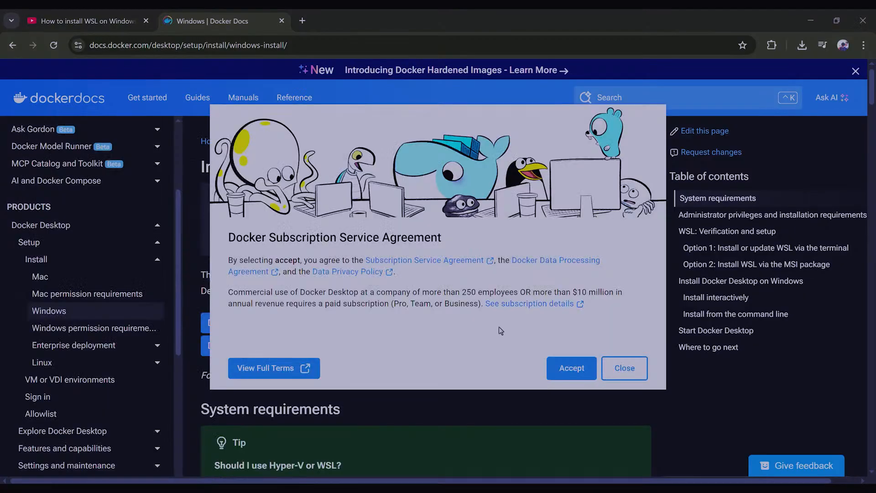
click(571, 368)
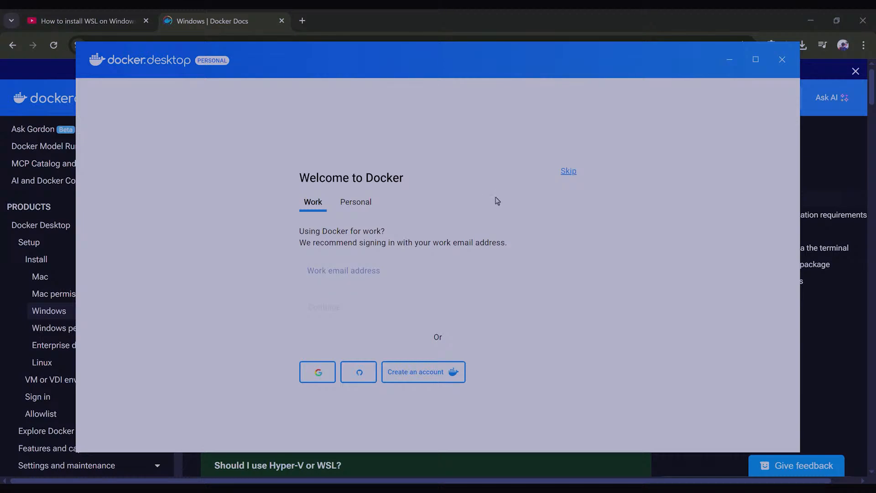
Skip signing in to Docker and open the Images view
click(568, 171)
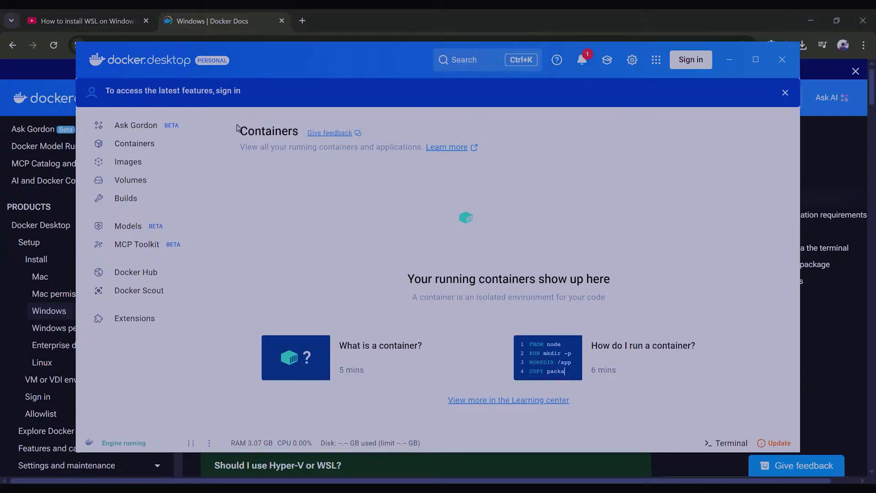
click(135, 163)
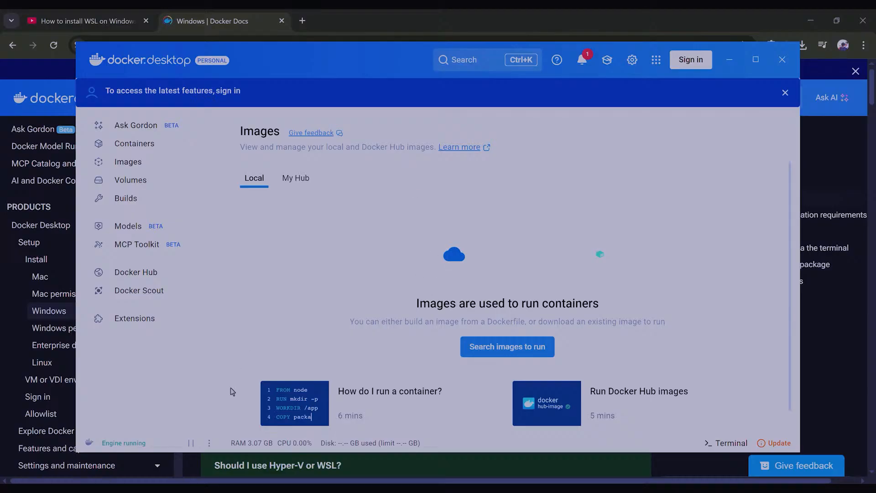
Check the installed Docker version from a Command Prompt with docker --version
click(87, 489)
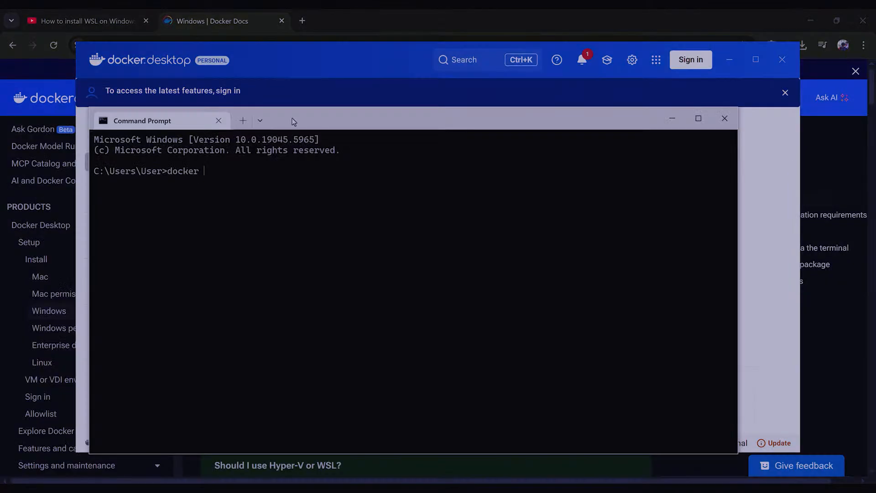
text(--version)
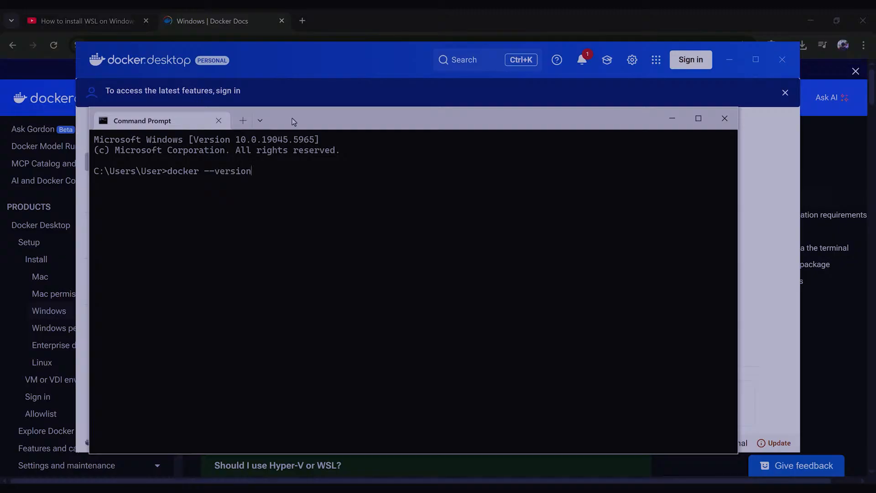
key(Return)
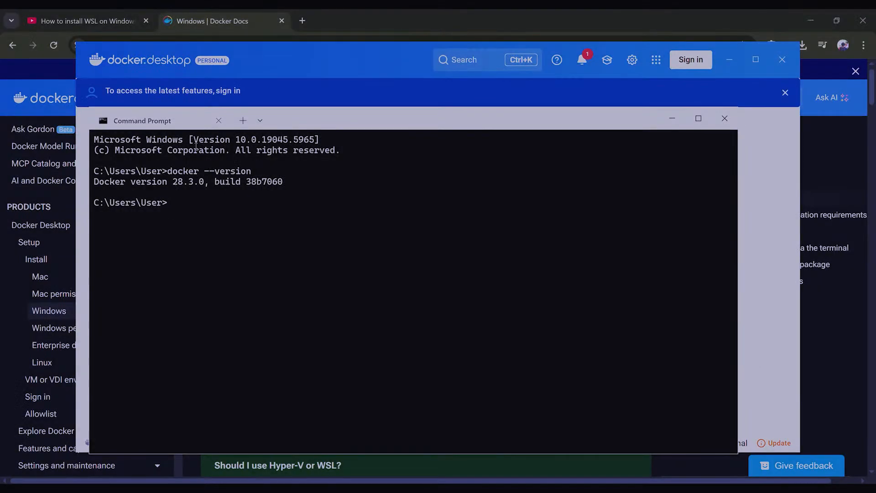
Open a WSL terminal and check that Docker is available there with docker --version
key(super+s)
text(ws)
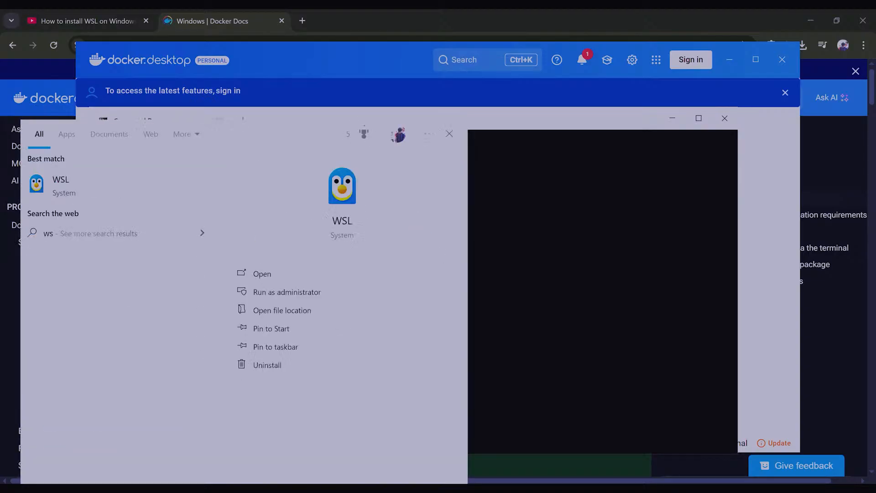
key(BackSpace)
key(BackSpace)
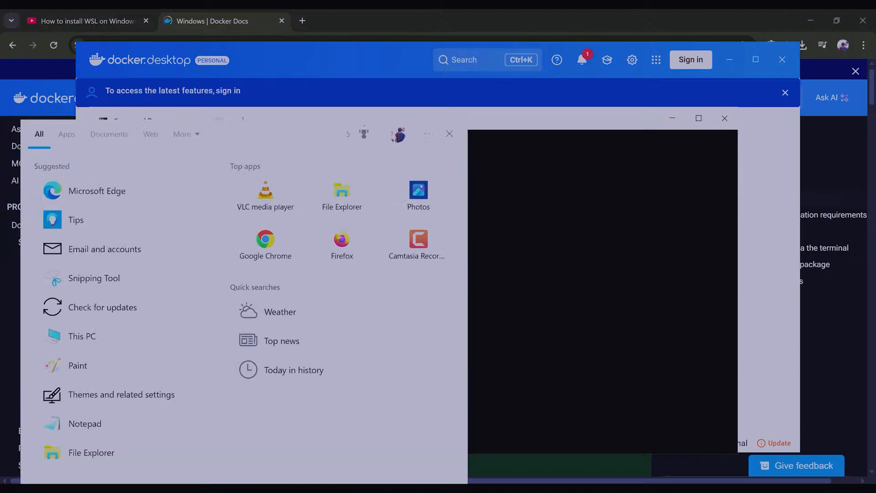
text(w)
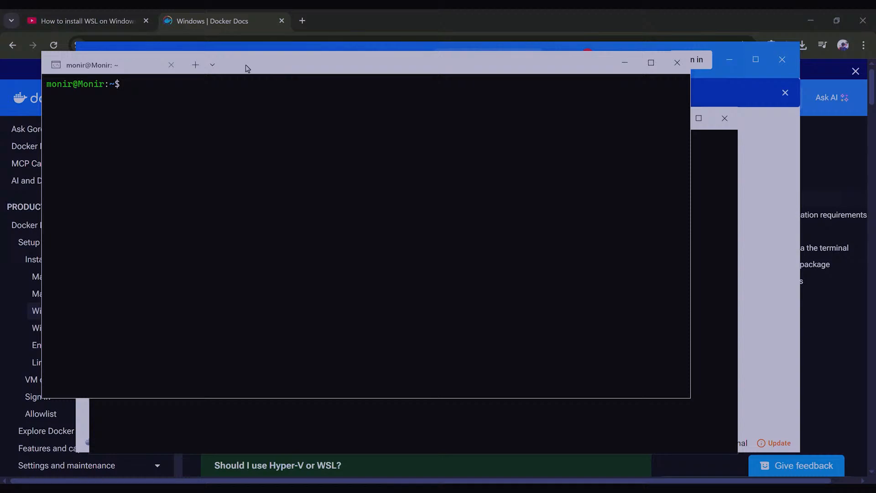
drag(246, 68, 357, 151)
text(docker )
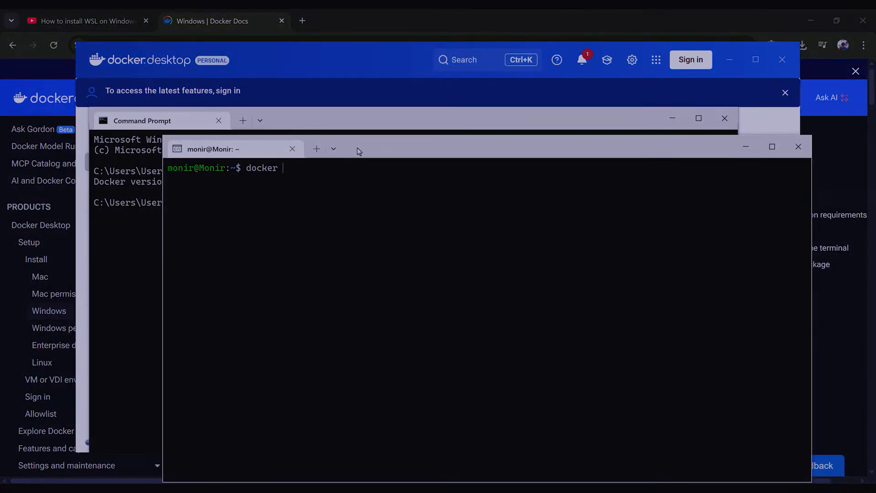
text(--version)
key(Return)
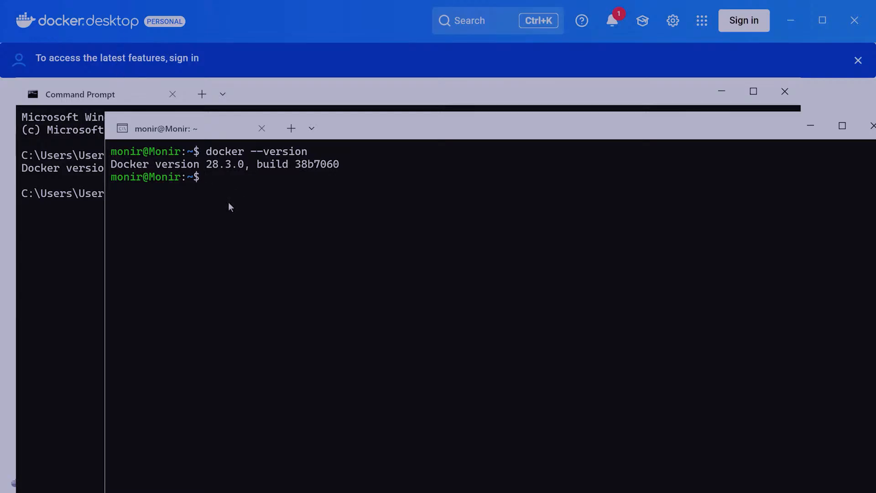
Run an nginx container from the WSL terminal with docker run nginx, and return to the Images list in Docker Desktop
text(docker run nginx)
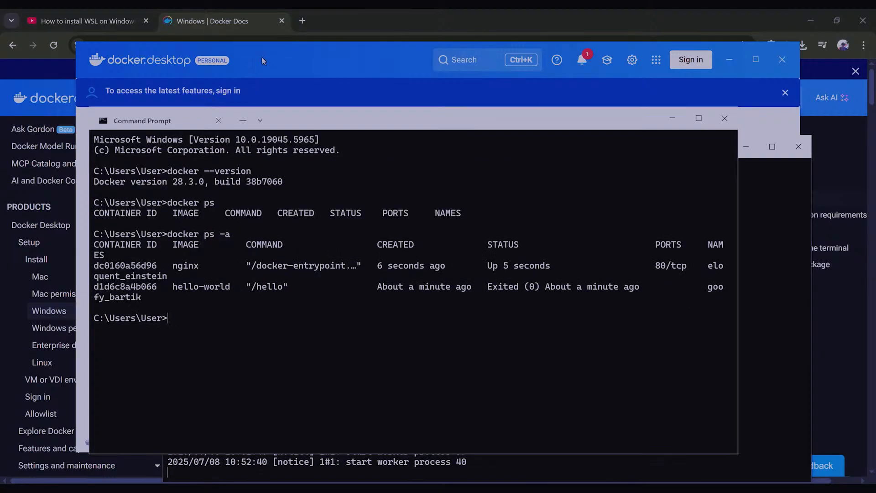
click(263, 61)
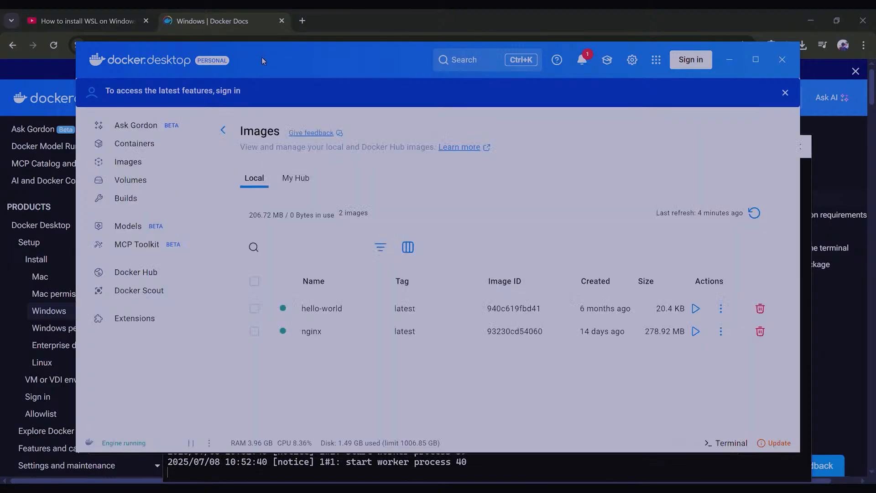